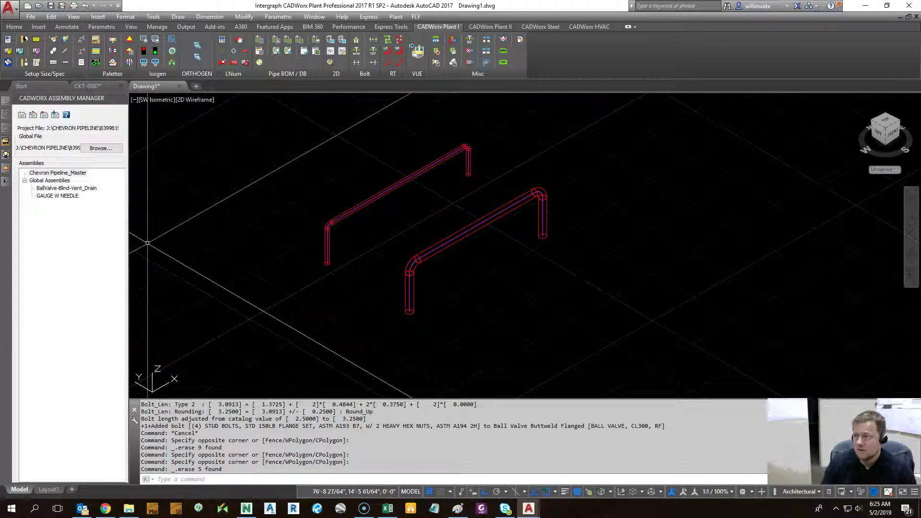
- Close the CADWorx Assembly Manager and open it again
left_click(129, 62)
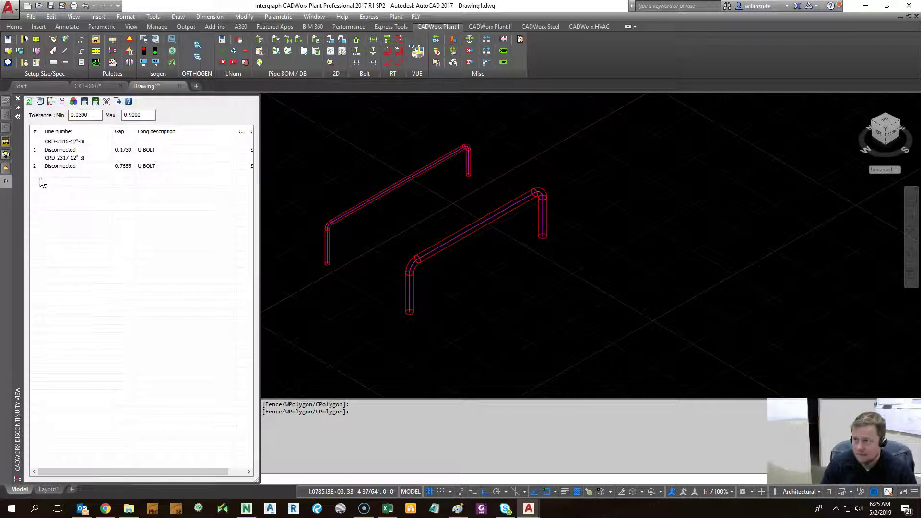
left_click(3, 184)
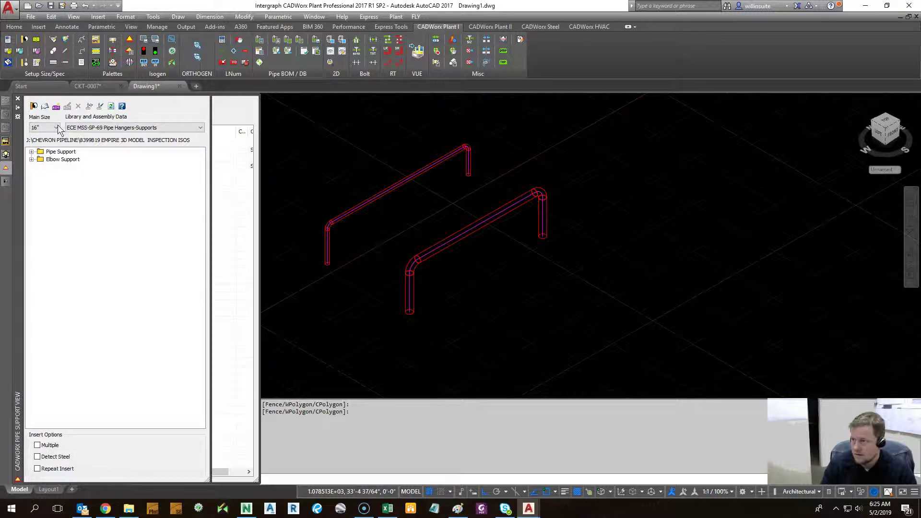
left_click(129, 63)
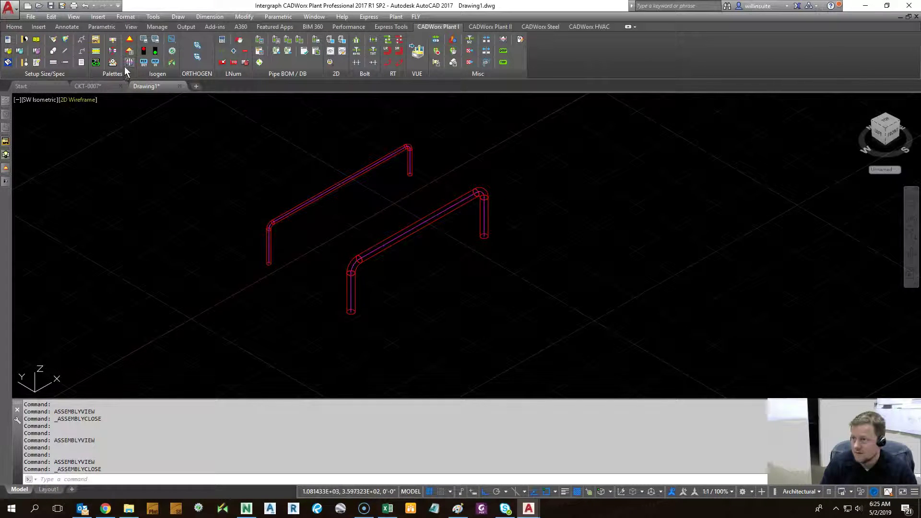
left_click(130, 63)
left_click(130, 62)
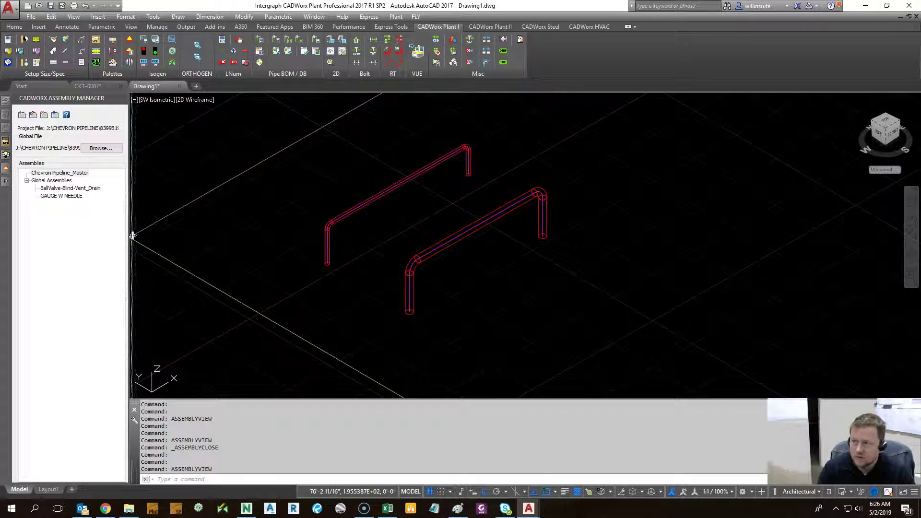
- Widen the Assembly Manager to read the full project and global file paths, check the global file browser, and narrow the palette again
left_click_drag(133, 235, 173, 247)
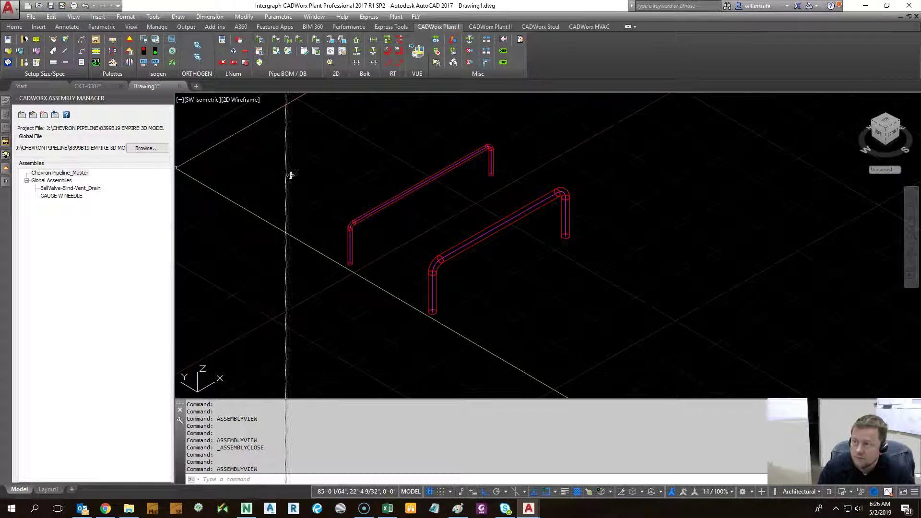
left_click_drag(290, 175, 357, 178)
mouse_move(7, 153)
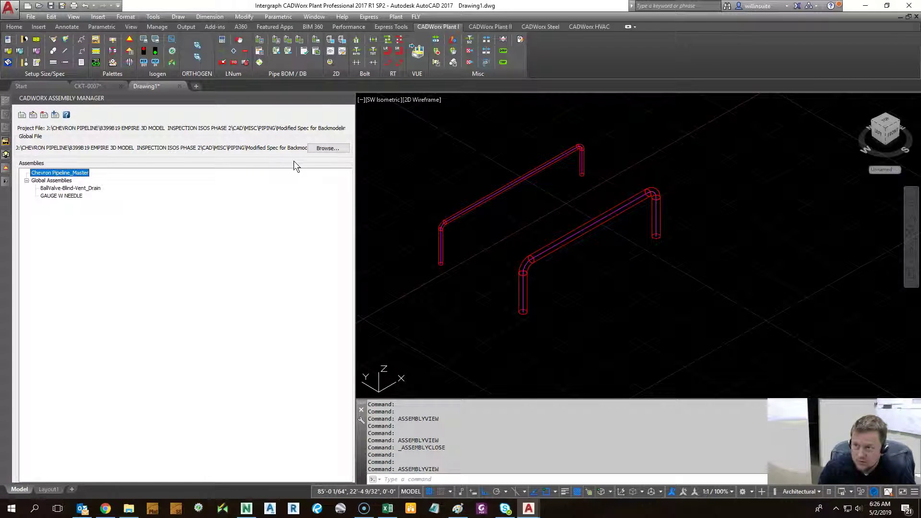
left_click_drag(355, 163, 542, 162)
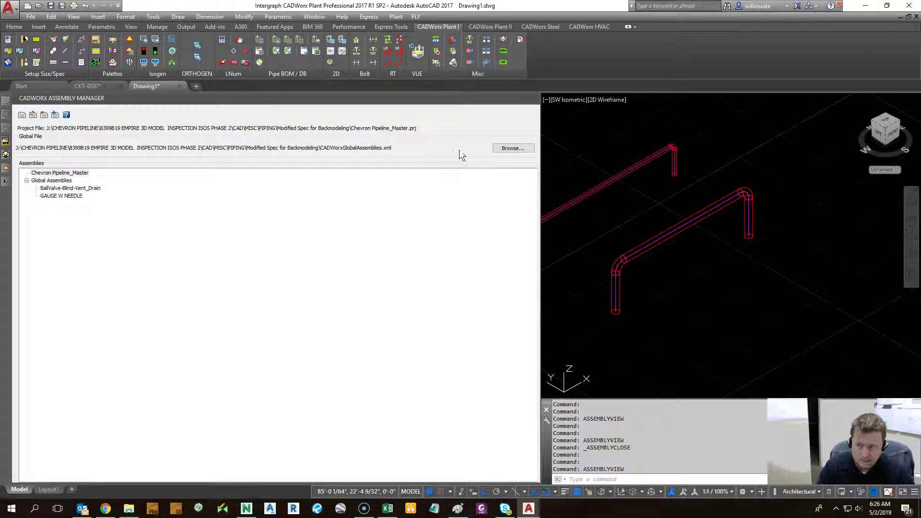
left_click(510, 148)
double_click(468, 196)
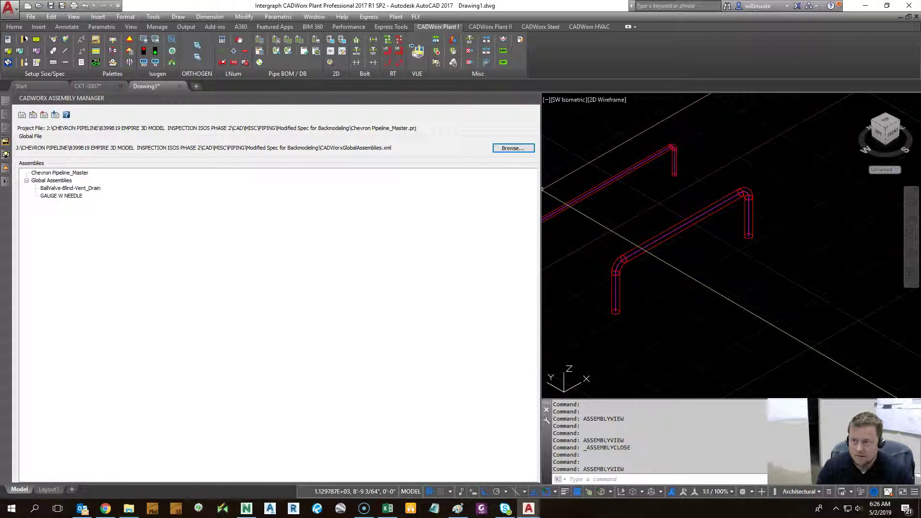
left_click_drag(540, 190, 146, 163)
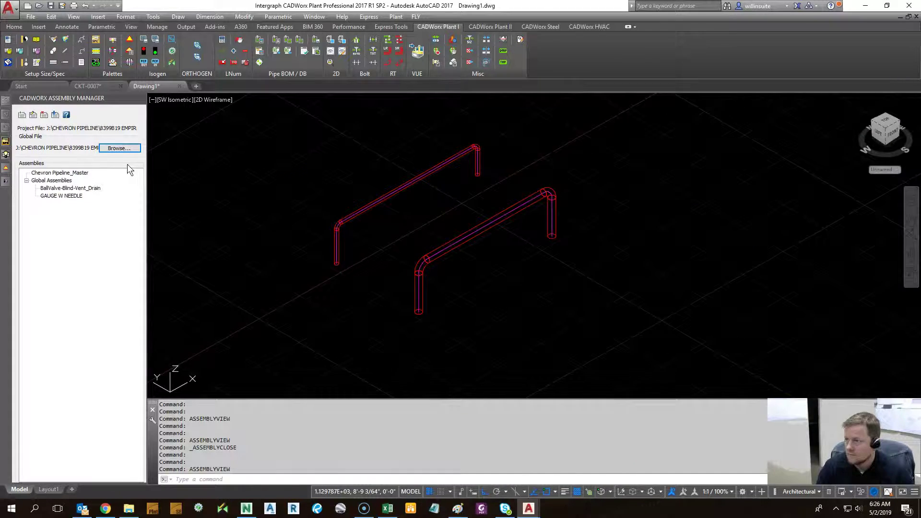
- Set the main size to 8" in the 1CS12 piping specification for the larger pipe run
scroll(540, 270, "up", 5)
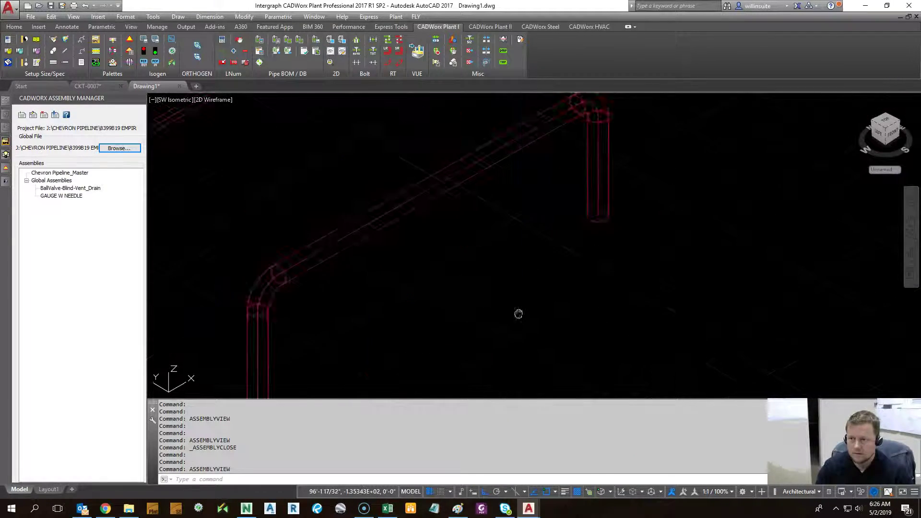
scroll(519, 312, "down", 3)
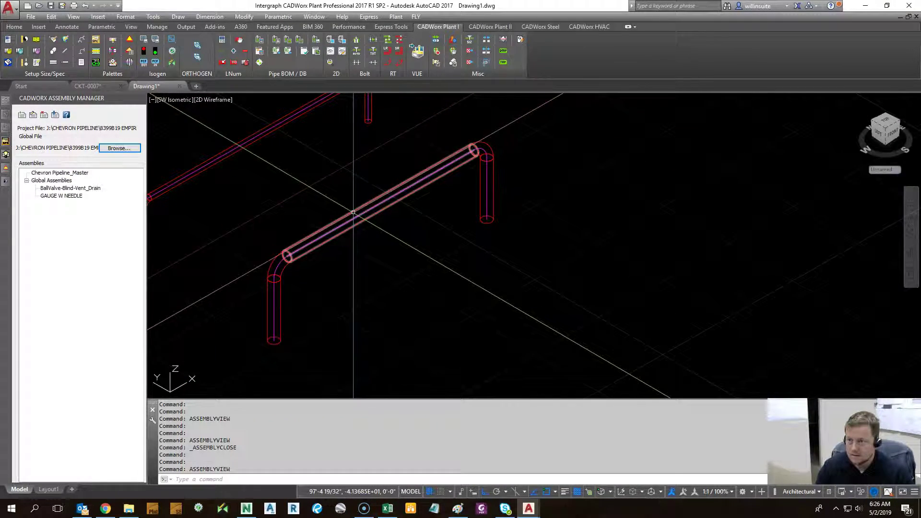
mouse_move(353, 212)
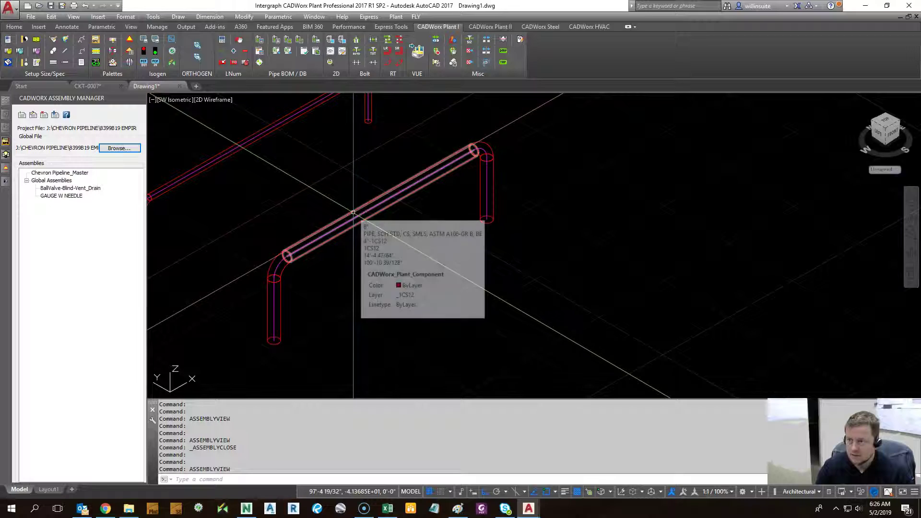
left_click(6, 142)
left_click(31, 125)
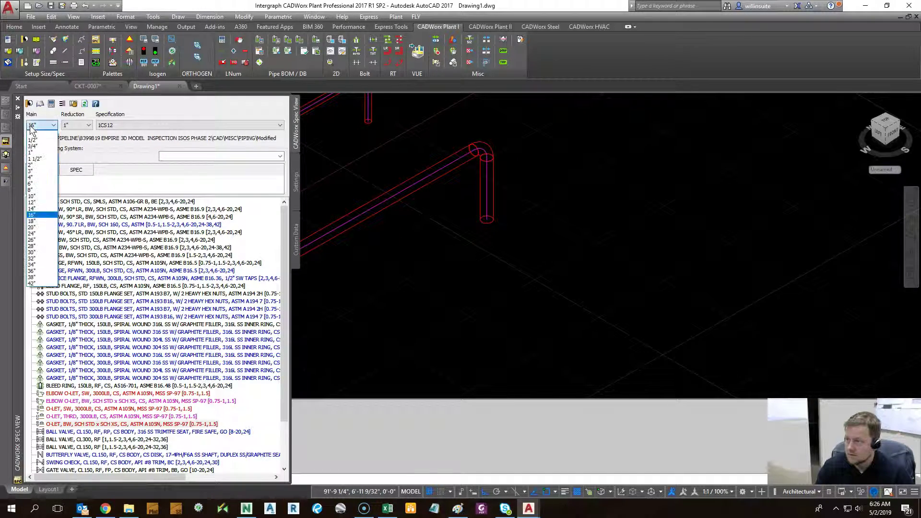
left_click(40, 191)
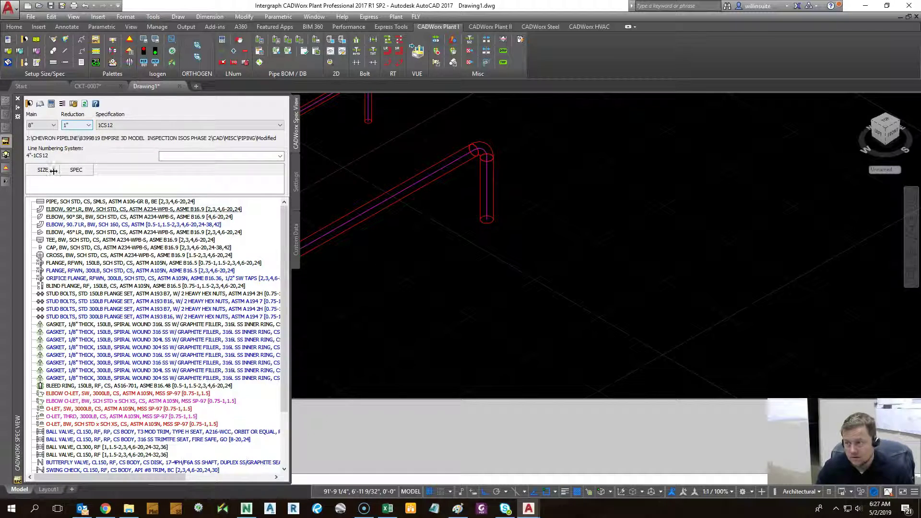
- Place the buttweld O-LET, SCH STD x SCH XS, on the larger pipe's horizontal run with its branch pointing up
left_click(104, 424)
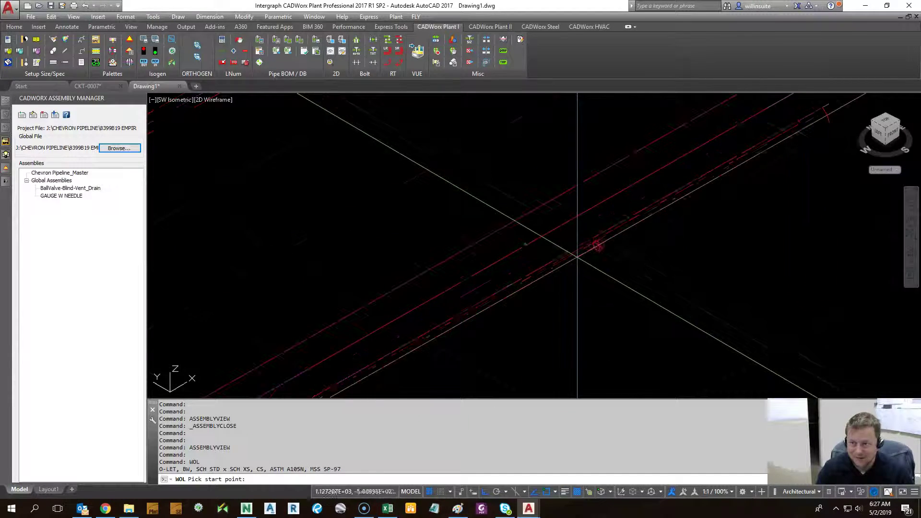
scroll(577, 258, "up", 3)
left_click(523, 247)
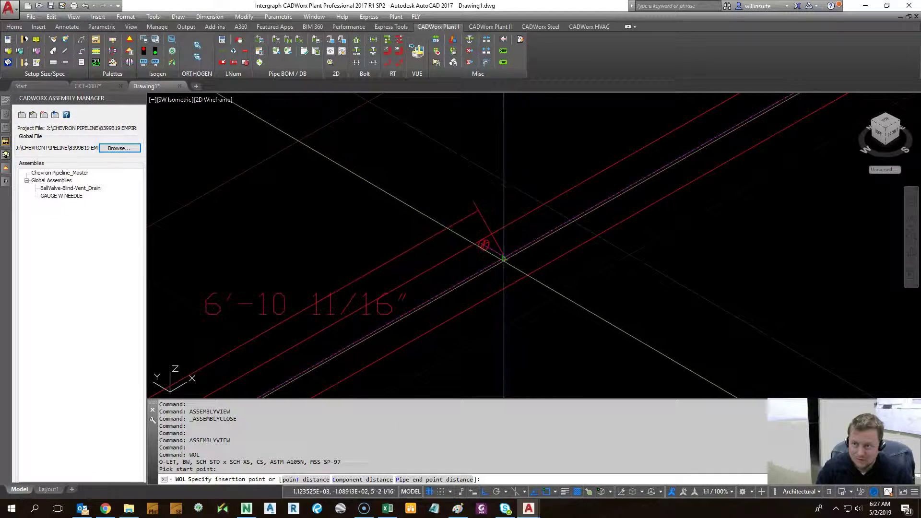
left_click(521, 247)
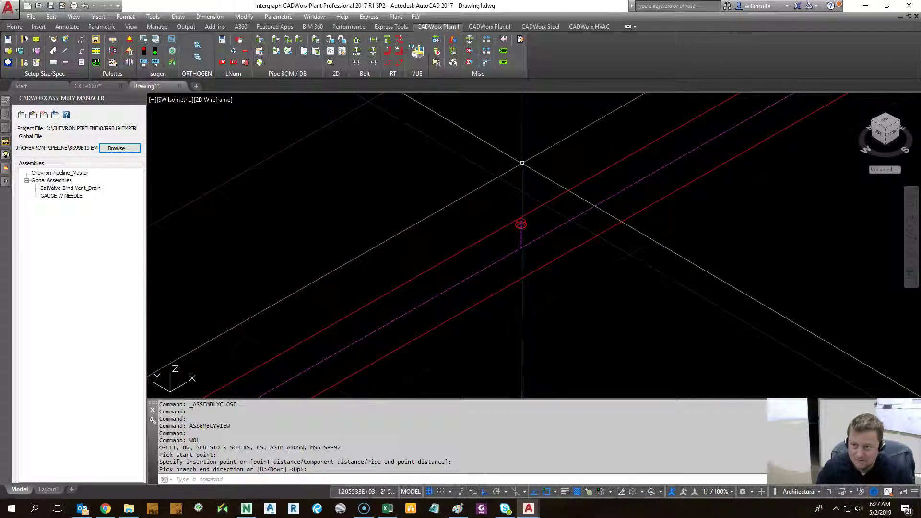
key("Return")
- Route a 3" length of 1" pipe straight up from the O-let's branch end
scroll(522, 163, "up", 3)
left_click(515, 196)
left_click(514, 191)
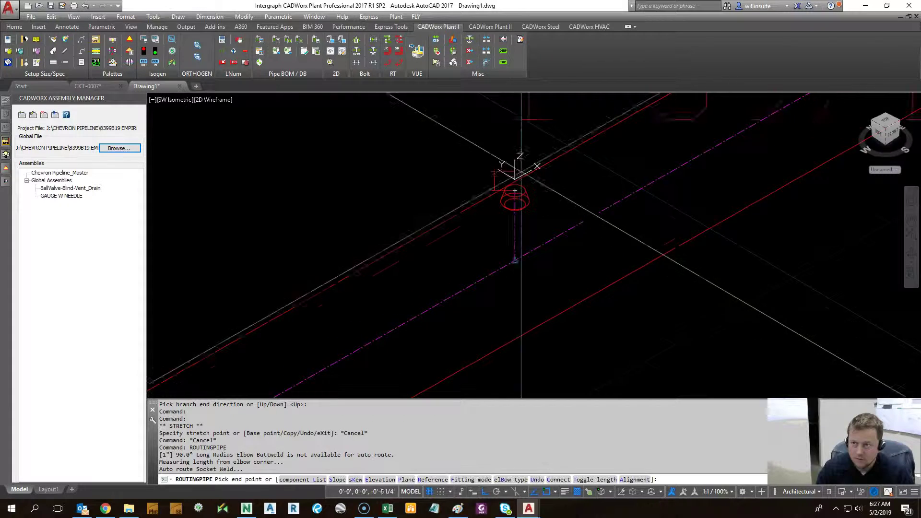
type("3")
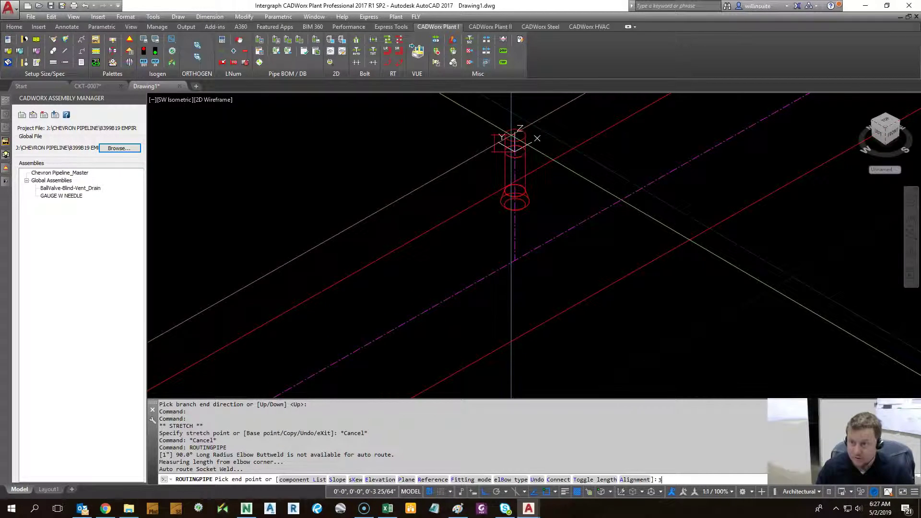
key("Return")
- Insert a 1" CL300 RF ball valve on the pipe stub with a 300LB RFSW flange and the 316L spiral wound gasket
right_click(512, 140)
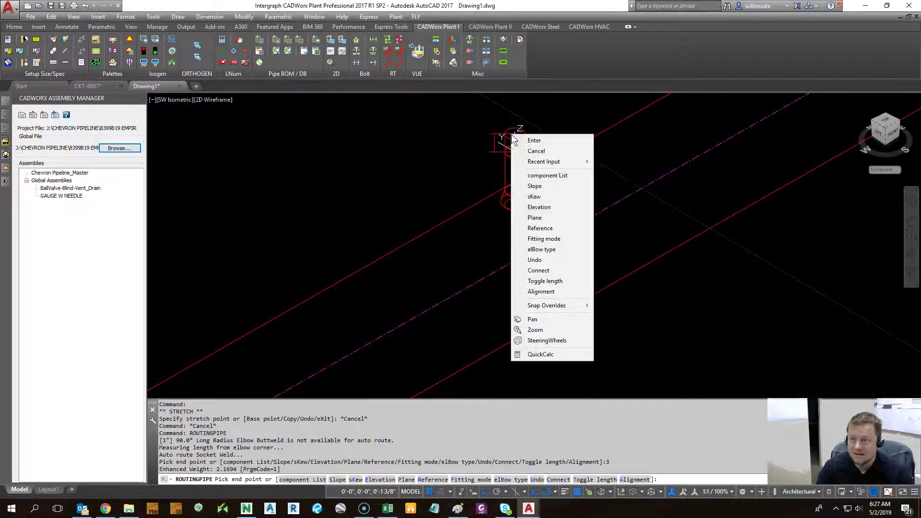
left_click(547, 182)
mouse_move(589, 306)
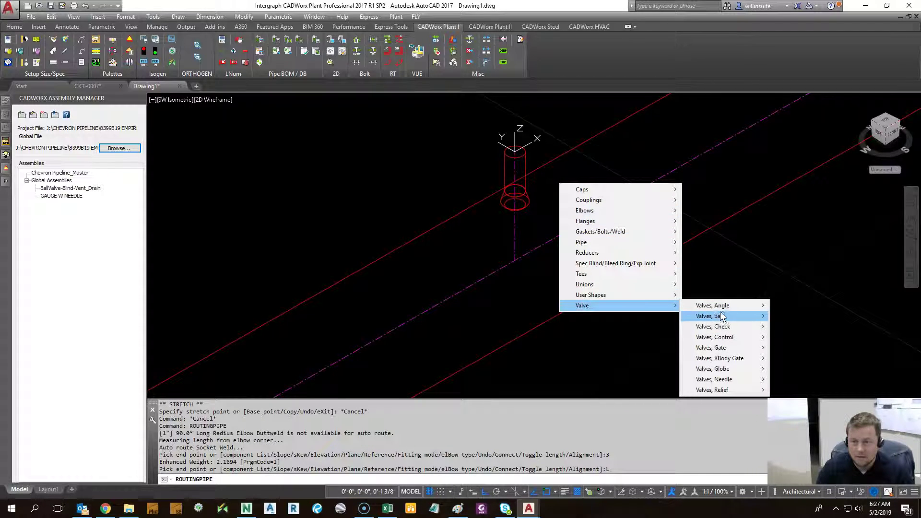
mouse_move(755, 319)
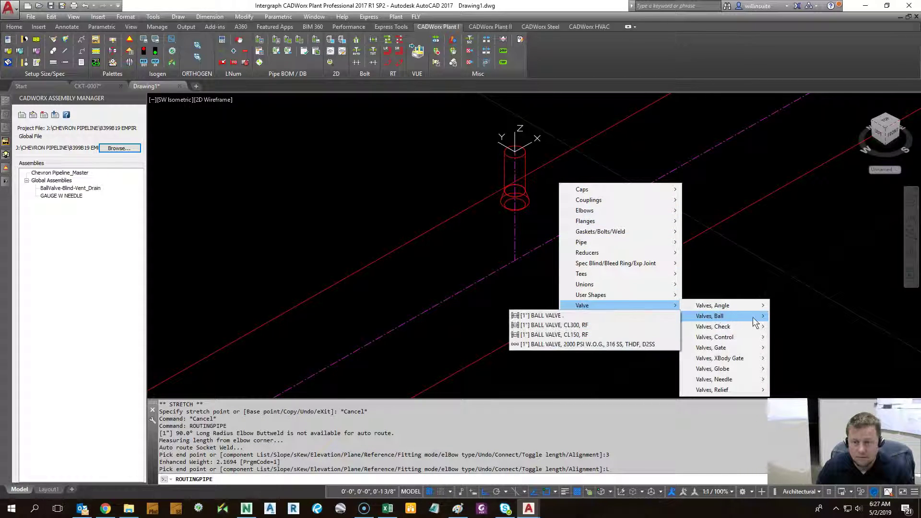
left_click(618, 325)
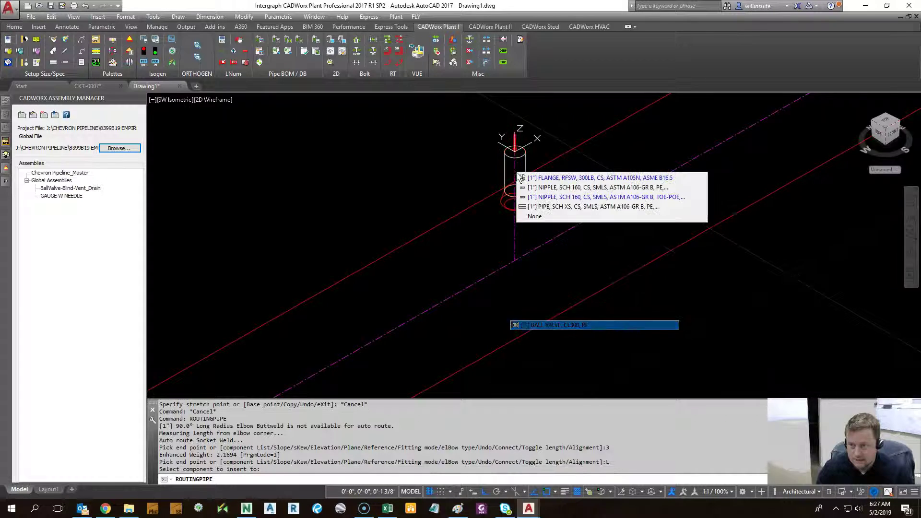
left_click(550, 183)
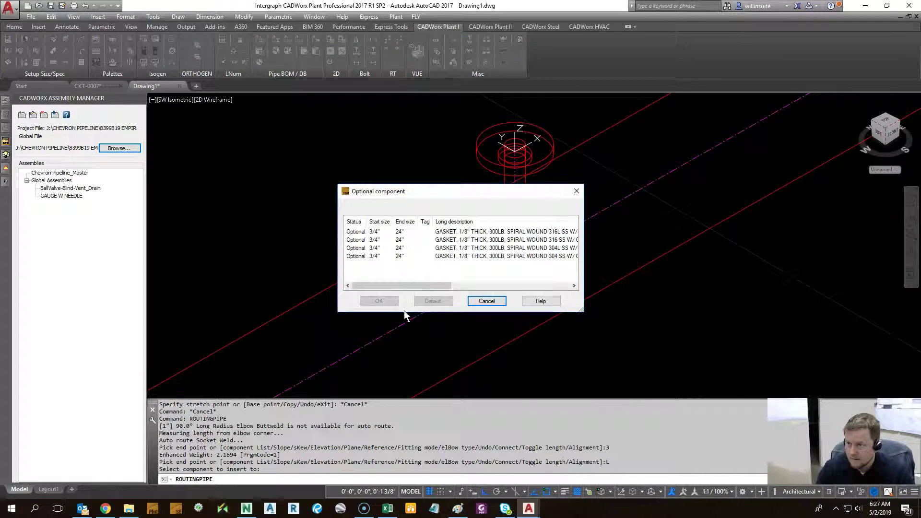
left_click(384, 232)
left_click(378, 300)
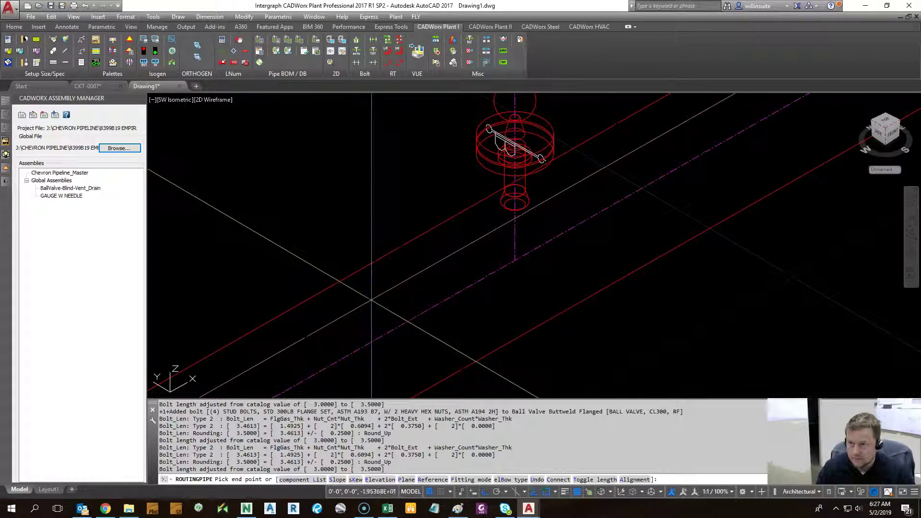
- Add a 1" 300LB RFSW flange on top of the ball valve despite the rating mismatch, and finish with a short vertical pipe
scroll(514, 291, "up", 5)
right_click(501, 198)
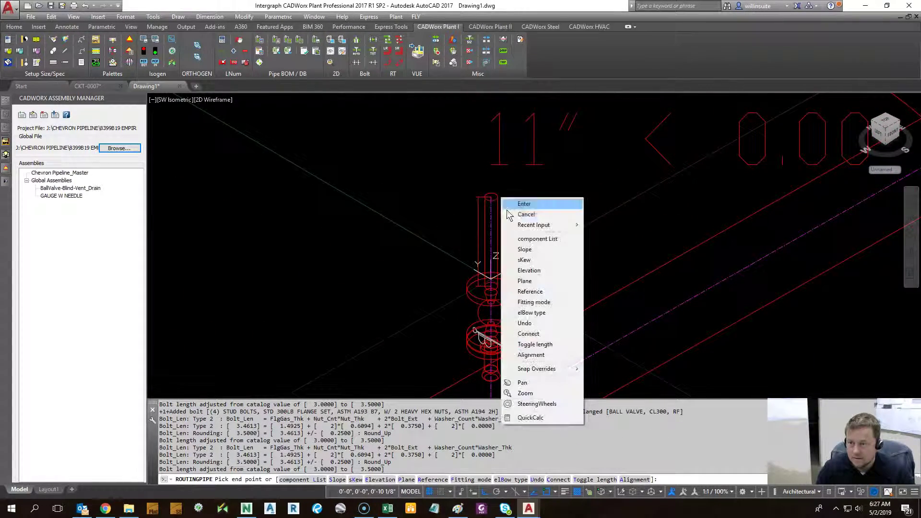
left_click(545, 239)
mouse_move(617, 278)
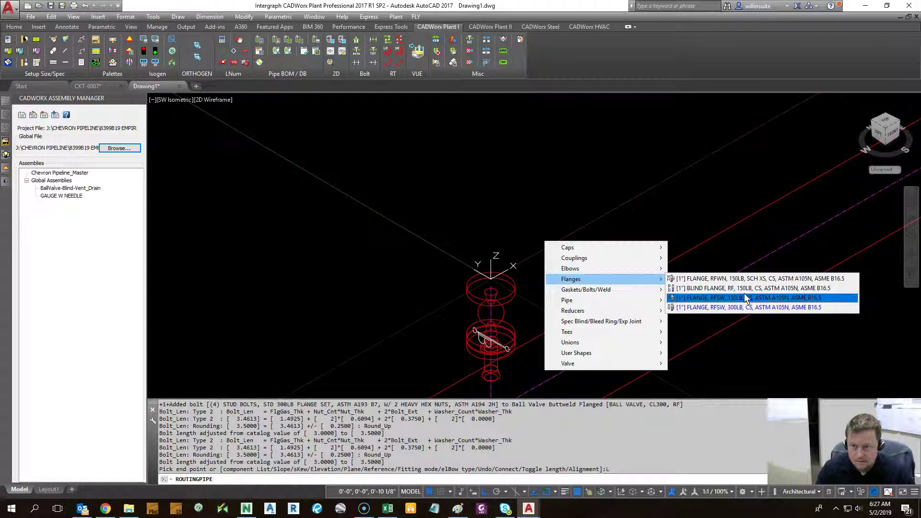
left_click(756, 309)
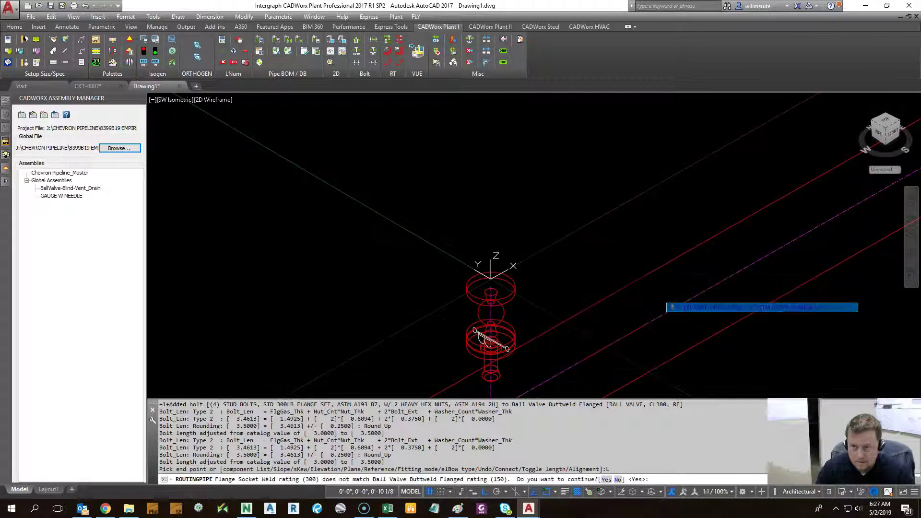
key("Return")
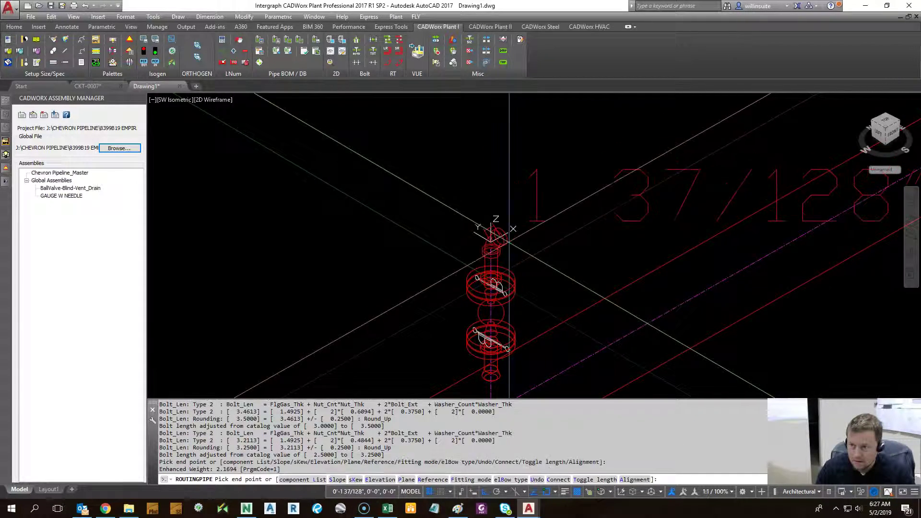
key("Escape")
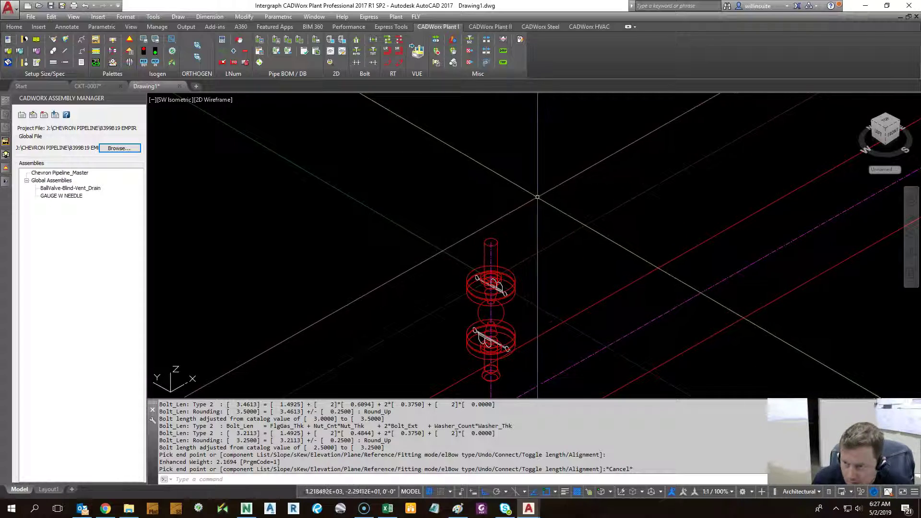
middle_click_drag(503, 295, 530, 227)
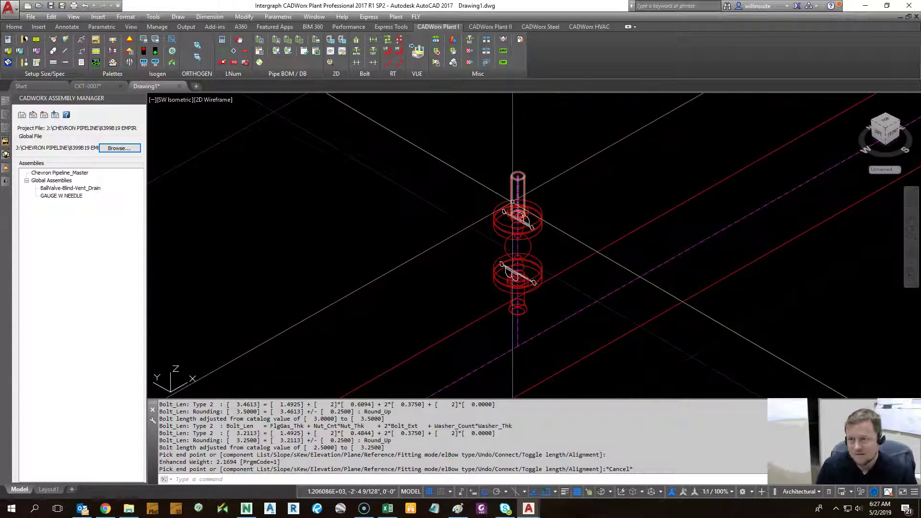
scroll(491, 229, "up", 2)
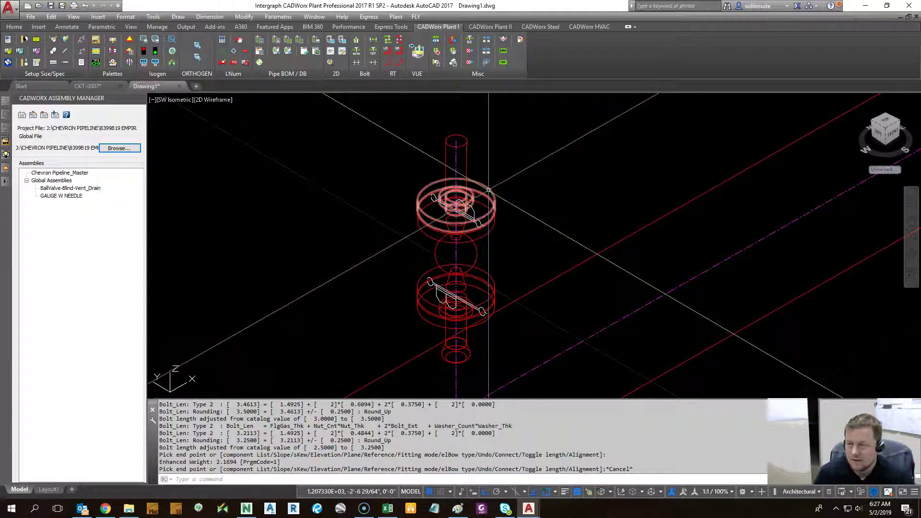
scroll(487, 200, "down", 3)
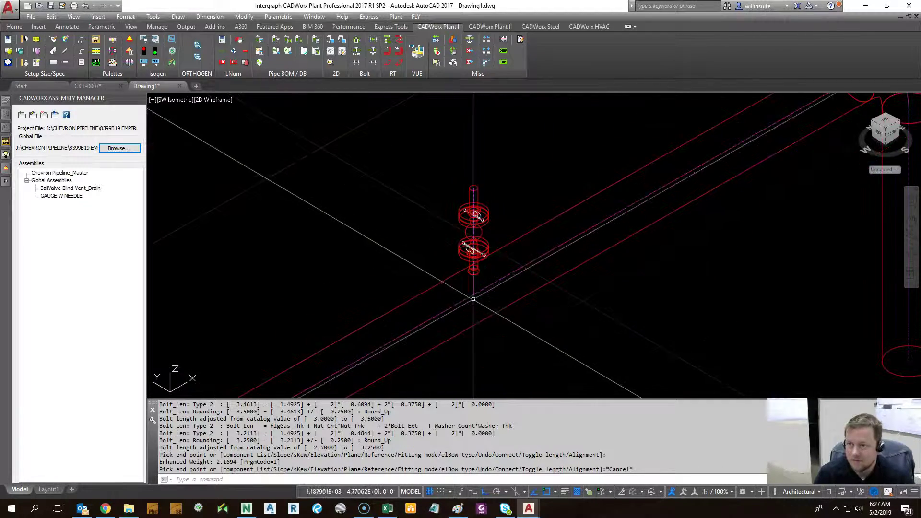
left_click(404, 154)
left_click(491, 168)
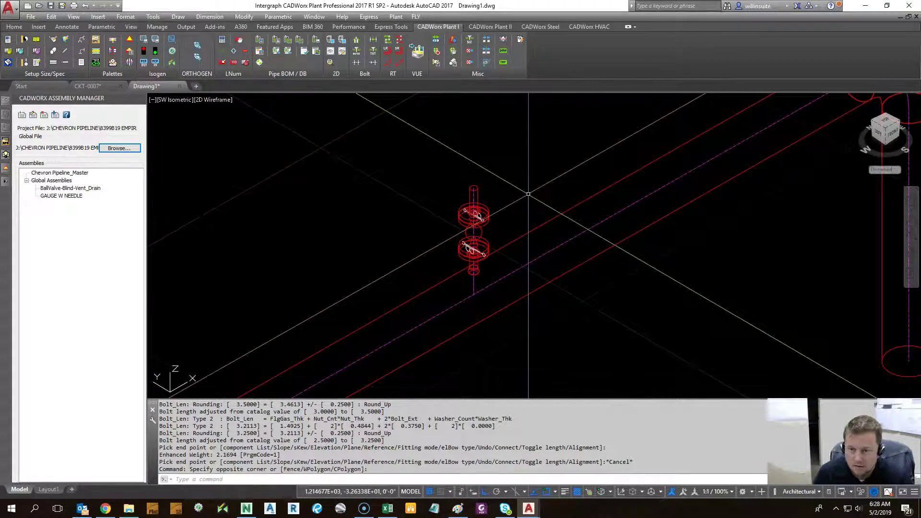
scroll(516, 182, "up", 5)
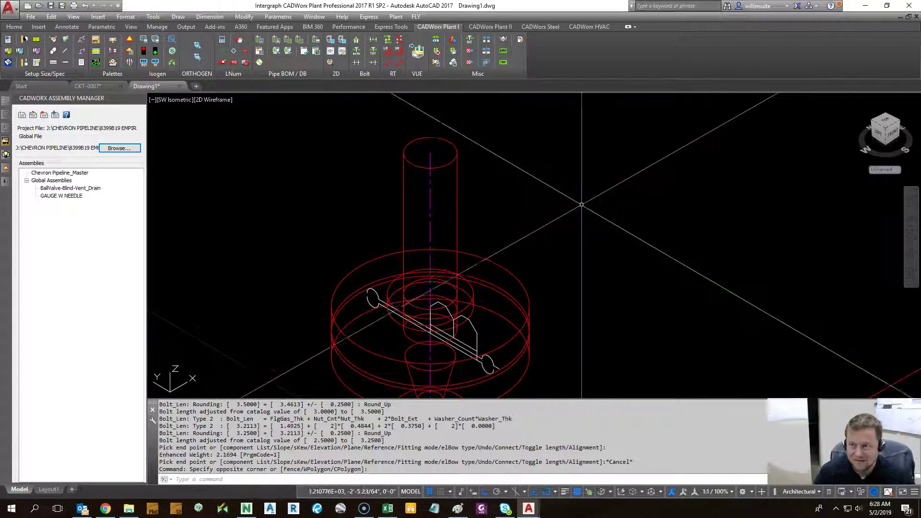
- Create a new assembly from the vertical ball valve branch components, with its insertion point where the branch meets the larger pipe's centerline
scroll(558, 196, "down", 3)
middle_click_drag(556, 211, 501, 235)
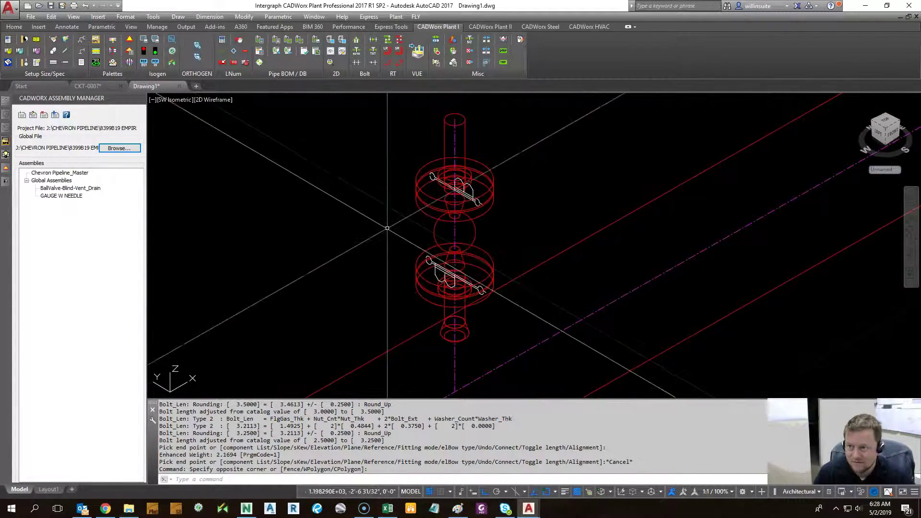
scroll(434, 188, "down", 2)
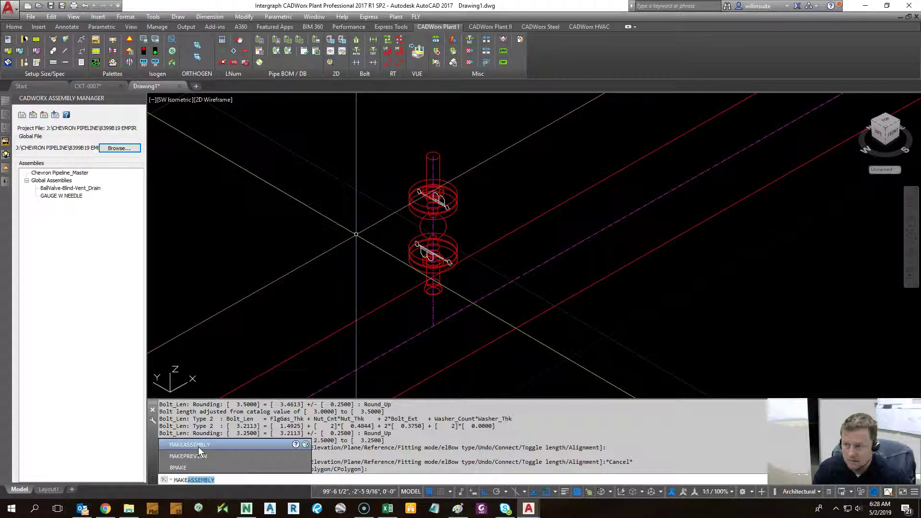
left_click(198, 445)
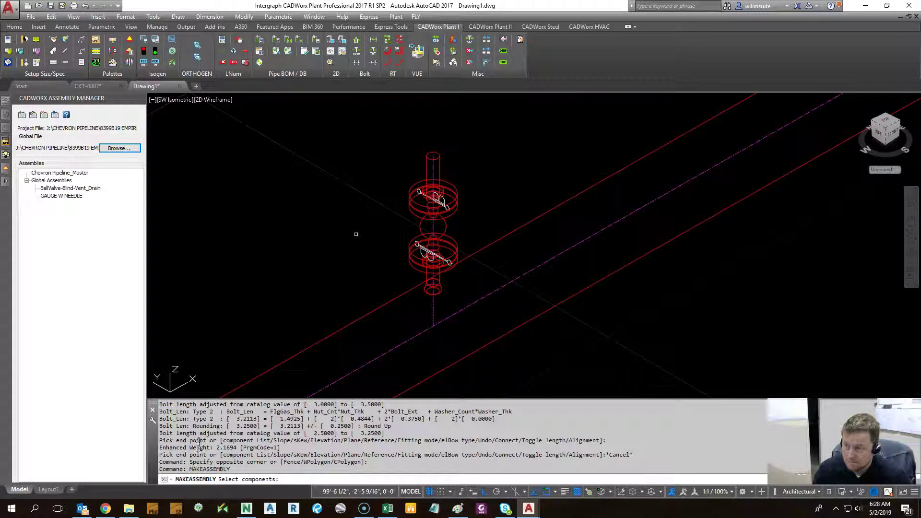
scroll(309, 234, "down", 2)
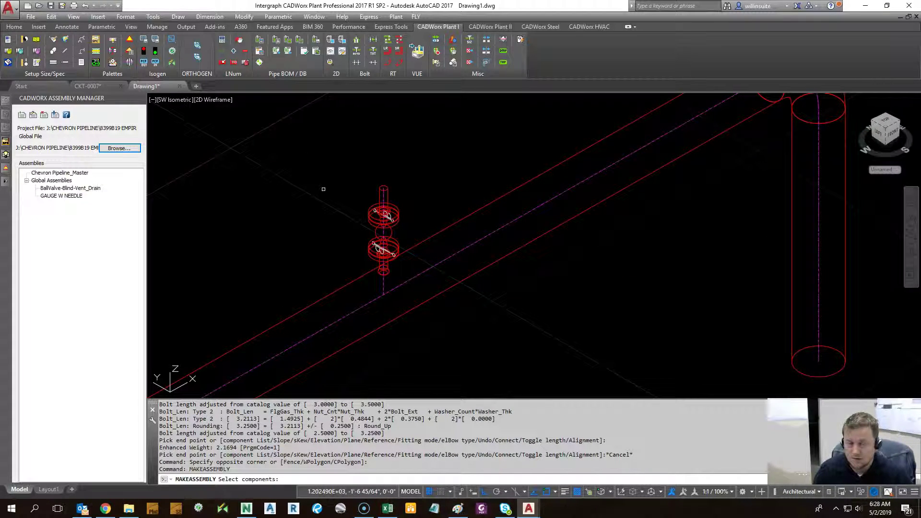
left_click(330, 155)
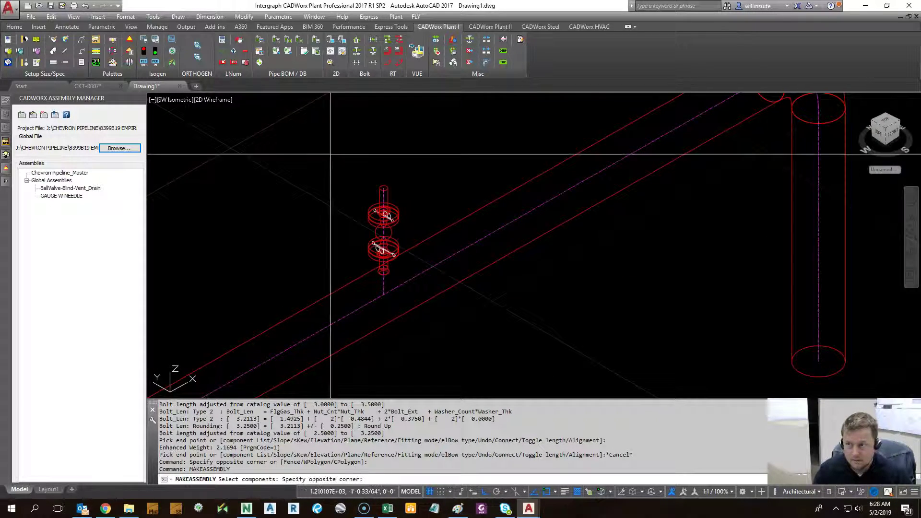
left_click(430, 349)
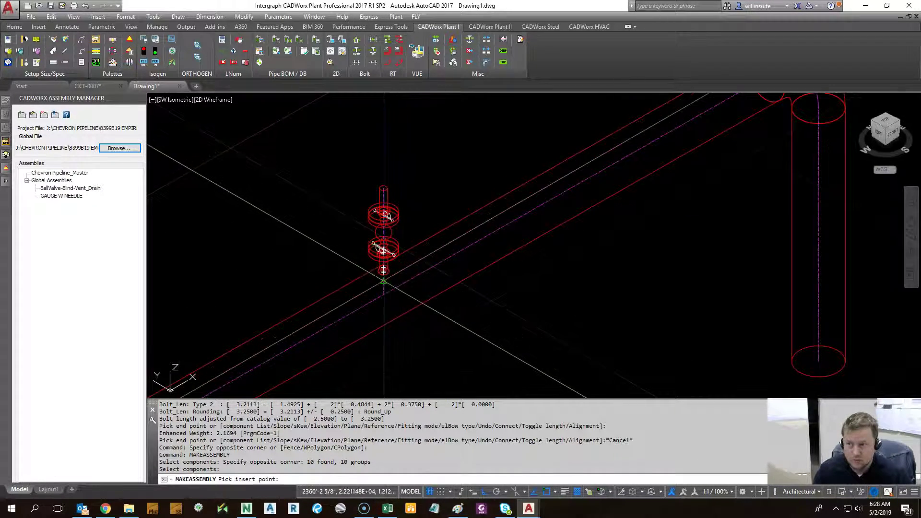
scroll(382, 278, "up", 5)
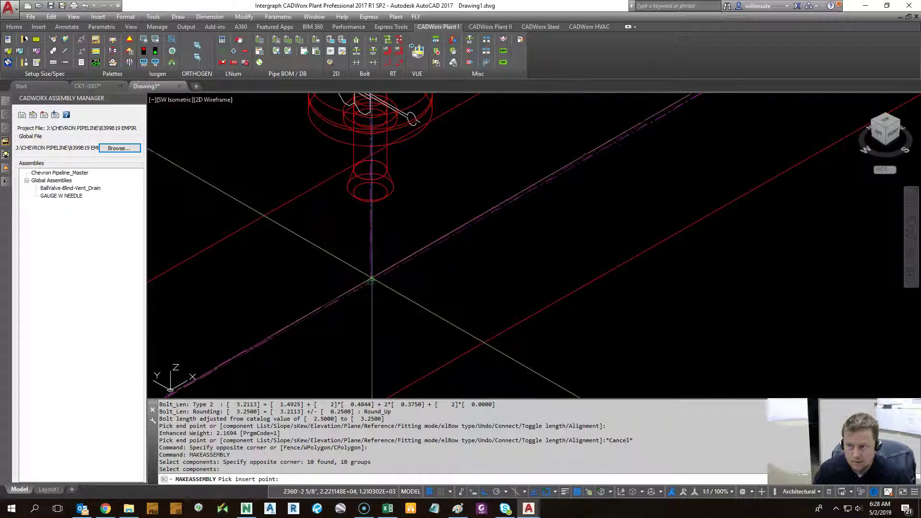
scroll(365, 267, "up", 3)
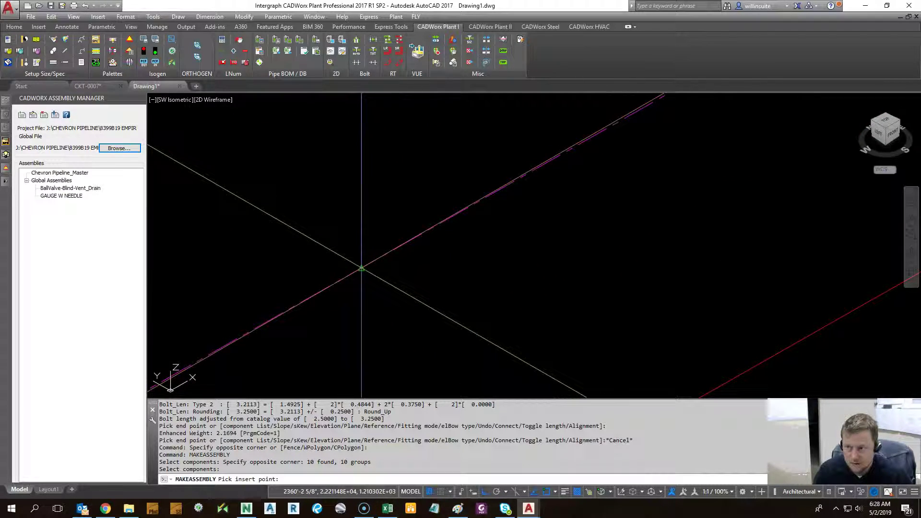
left_click(362, 267)
- Name the new assembly VENT-BALLVALVE-OPEN
scroll(489, 307, "down", 5)
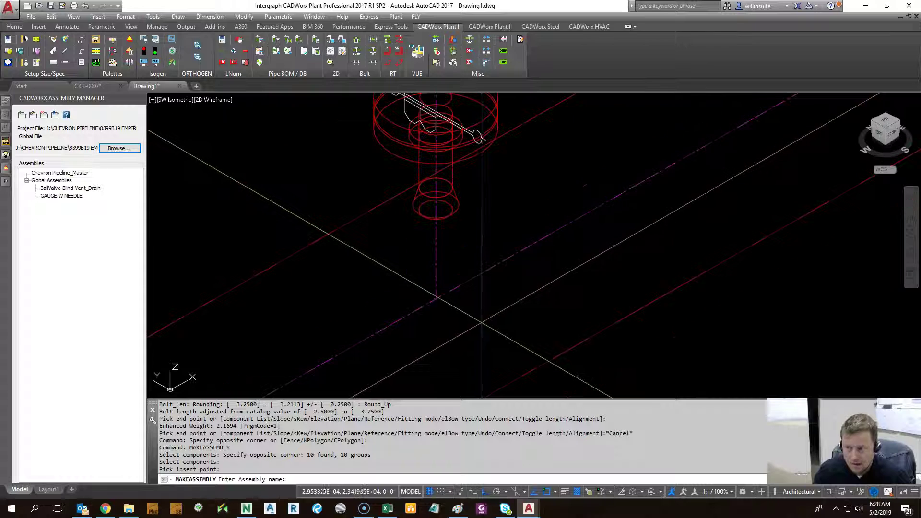
scroll(496, 325, "up", 3)
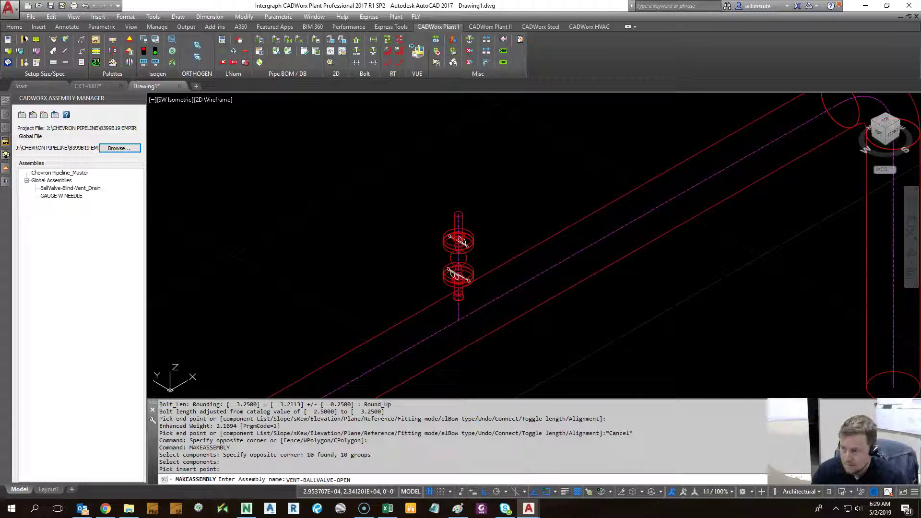
key("Return")
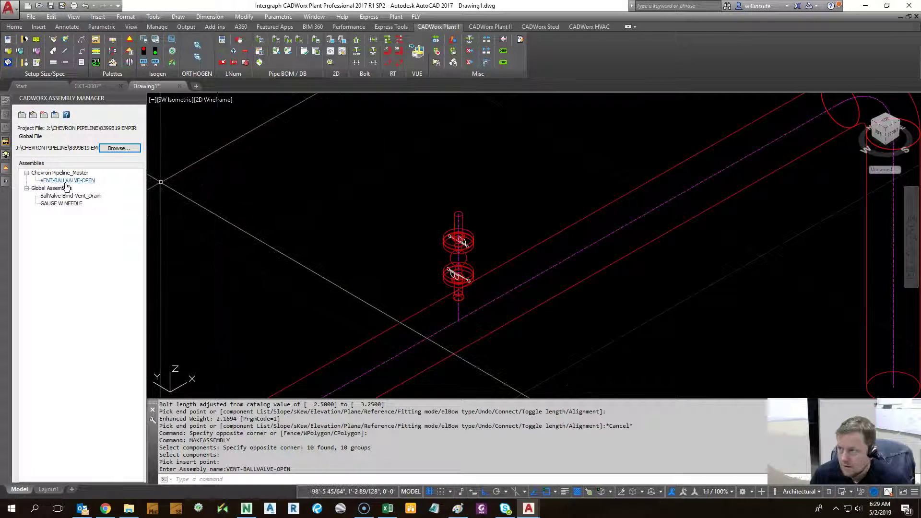
- Insert the VENT-BALLVALVE-OPEN assembly on the smaller pipe's horizontal run at 1" Weld-O-Let size, pointing straight up
scroll(477, 271, "down", 5)
scroll(476, 271, "up", 2)
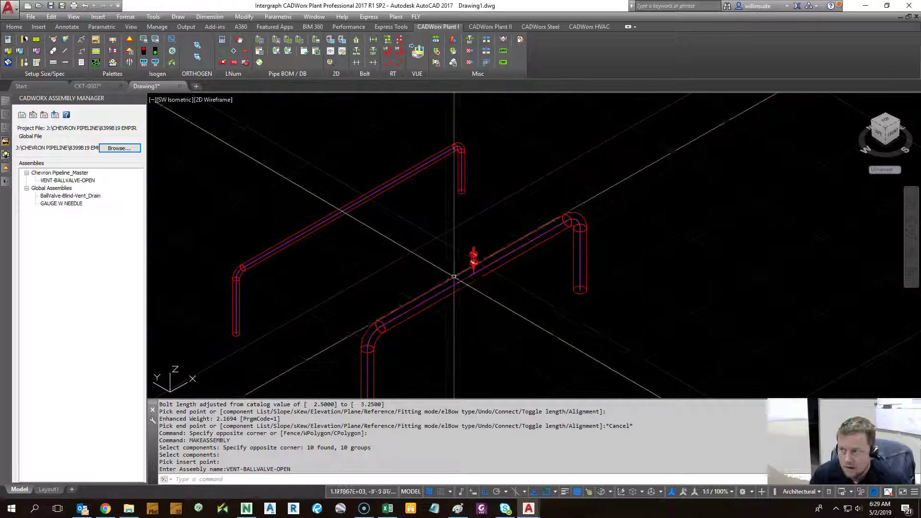
middle_click_drag(378, 257, 445, 255)
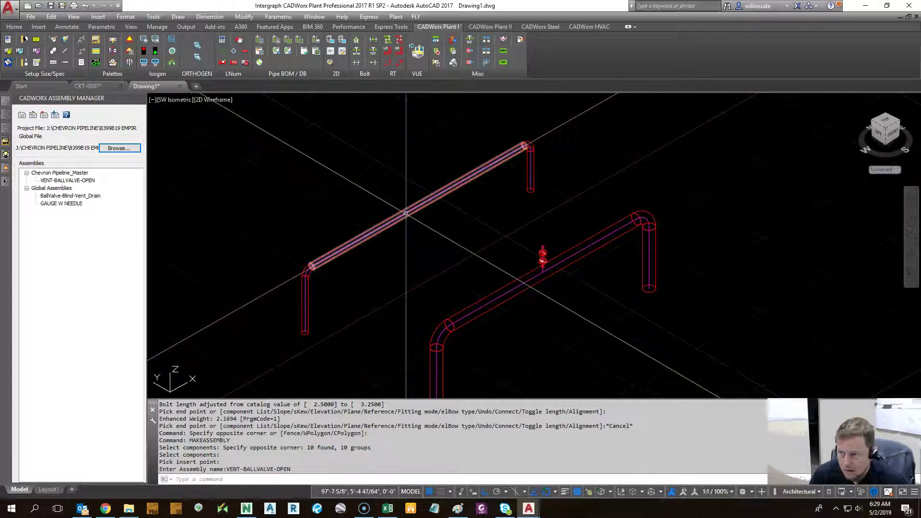
left_click(84, 182)
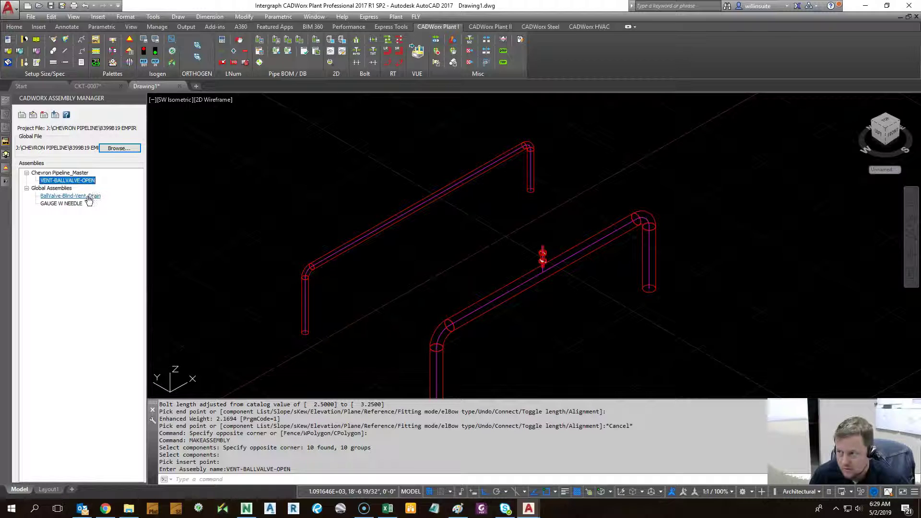
left_click(62, 180)
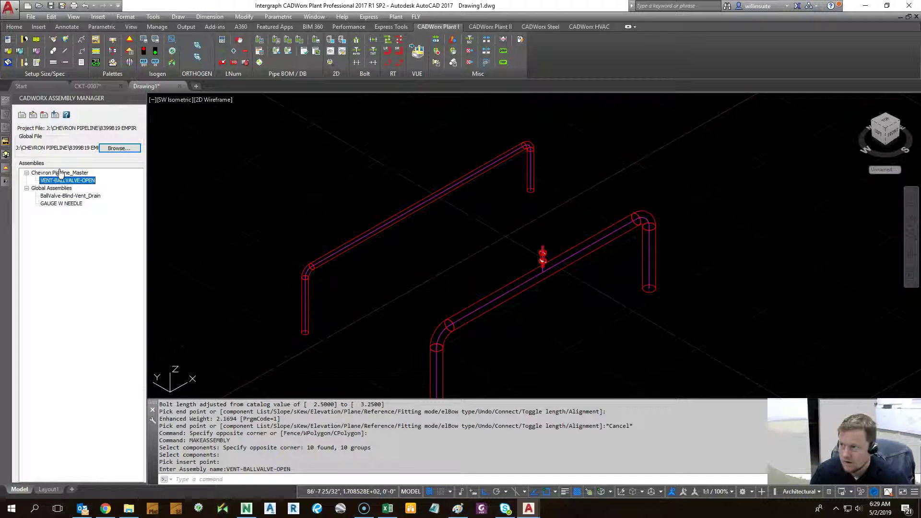
left_click(55, 116)
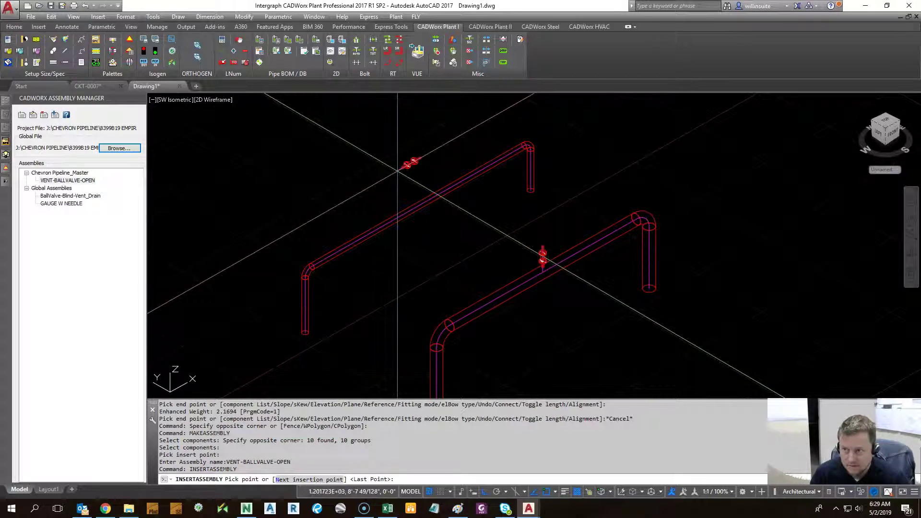
scroll(383, 189, "up", 4)
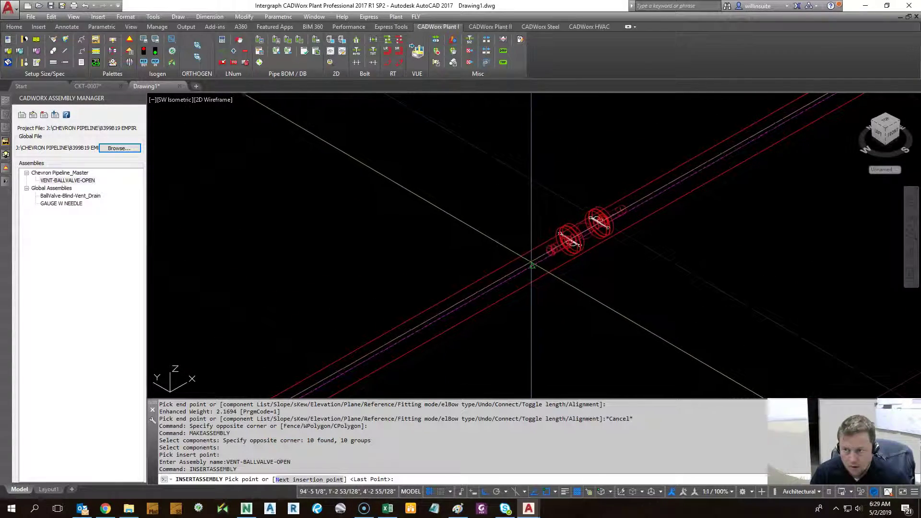
scroll(540, 195, "down", 3)
scroll(519, 230, "up", 5)
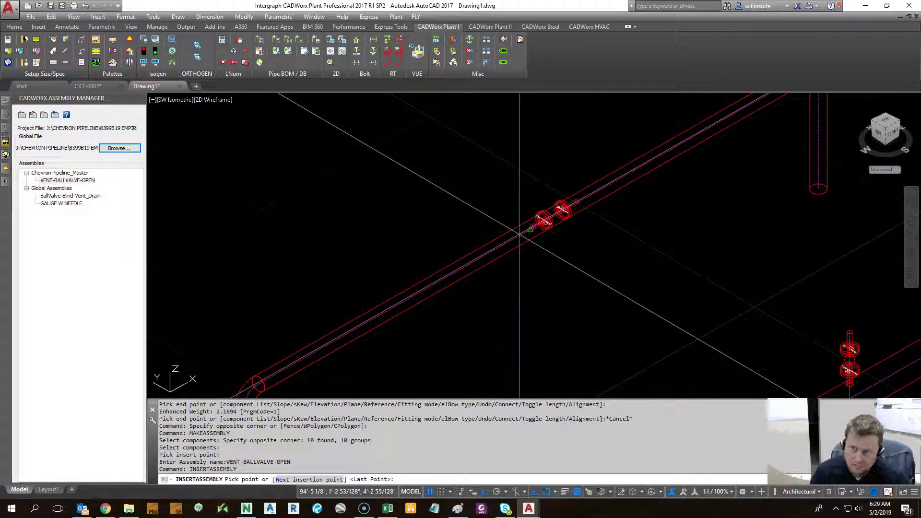
scroll(547, 216, "up", 3)
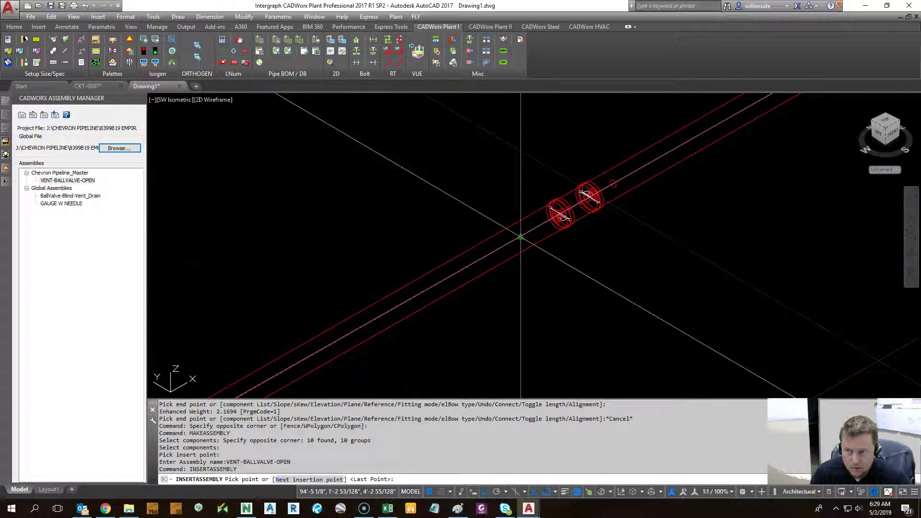
left_click(501, 231)
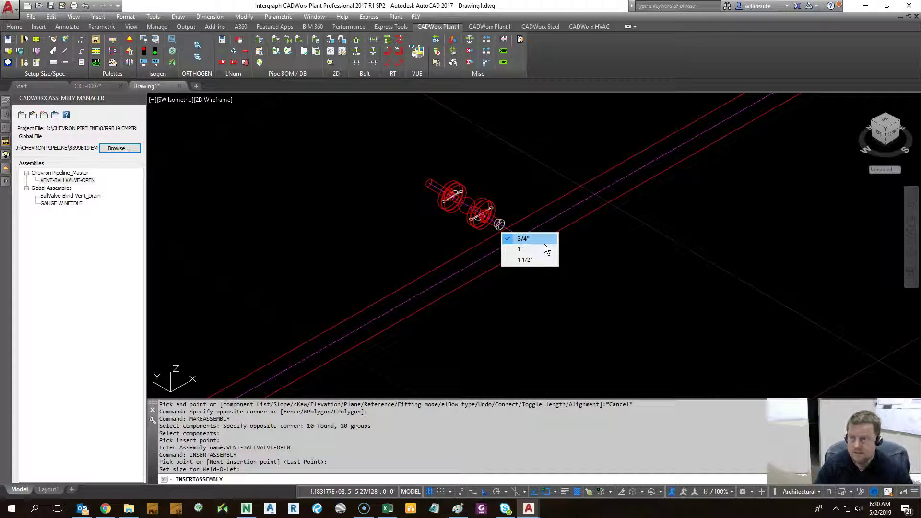
left_click(539, 249)
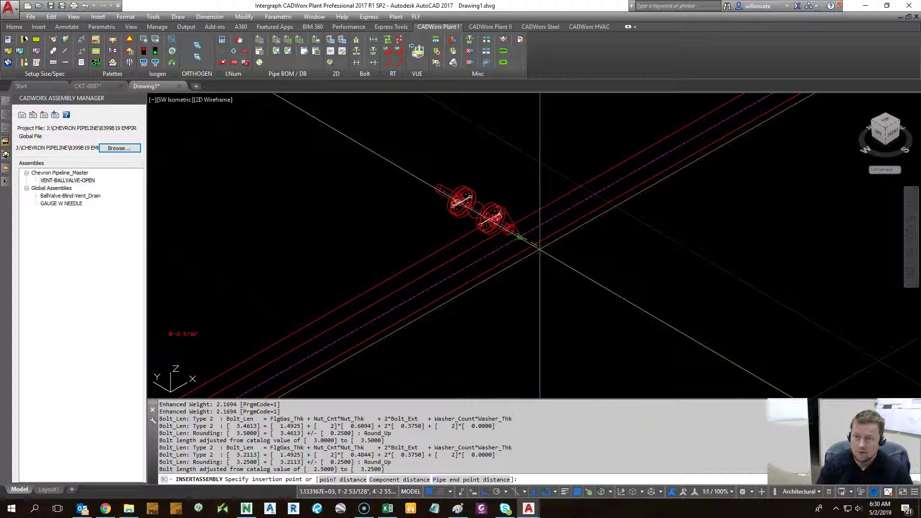
left_click(522, 218)
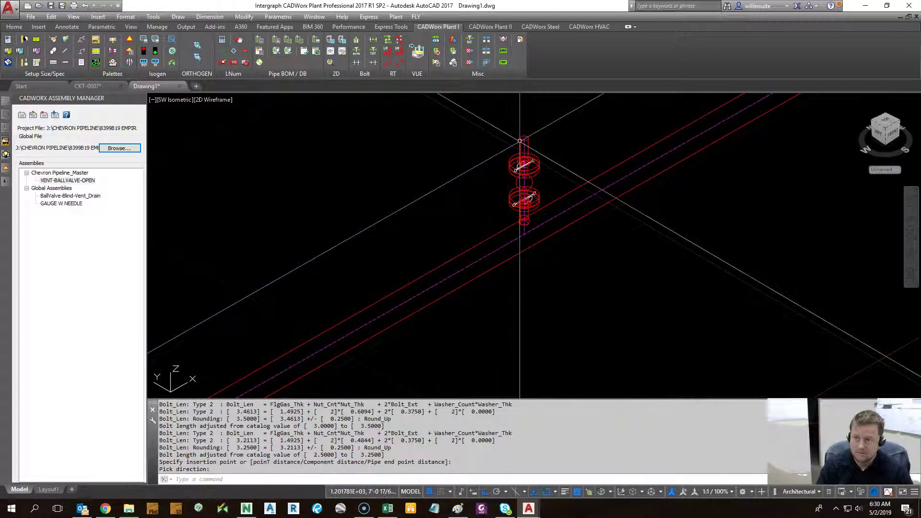
- Insert a second VENT-BALLVALVE-OPEN assembly on the smaller pipe, between the upright vent and the far elbow, pointing down
scroll(530, 197, "down", 6)
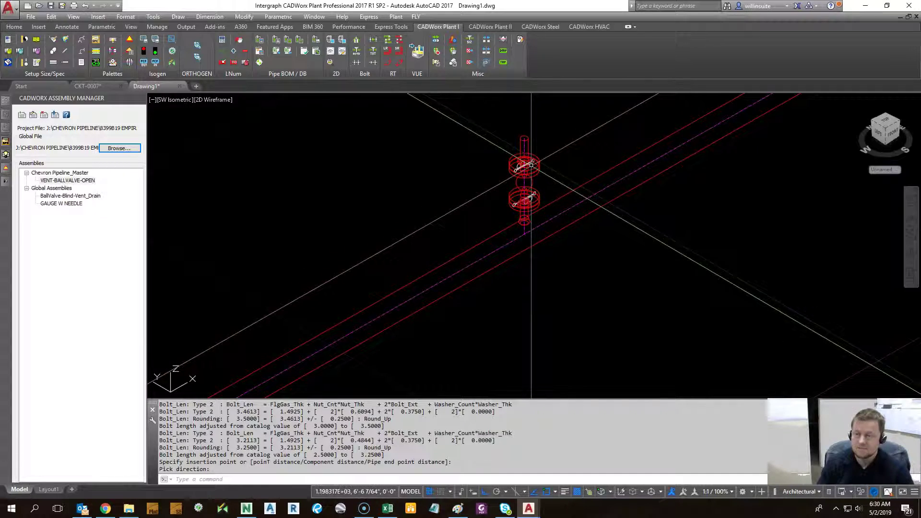
scroll(466, 276, "up", 5)
key("Return")
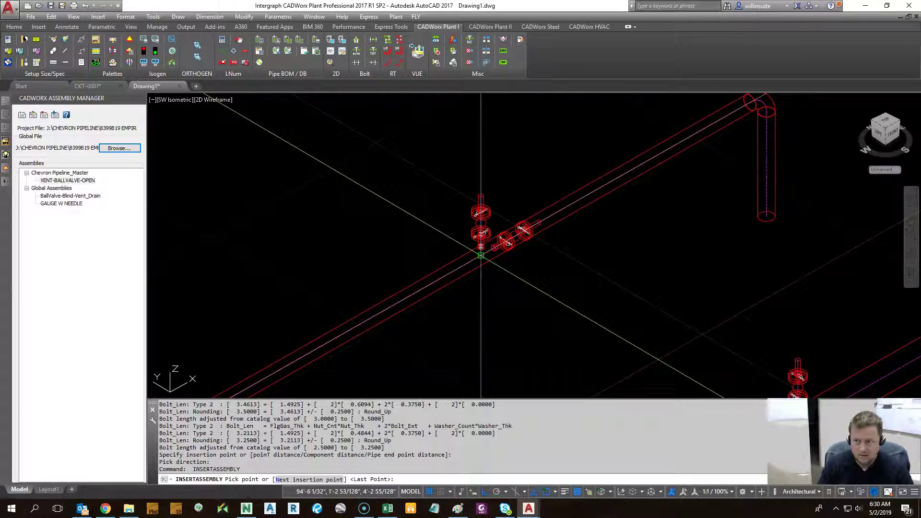
left_click(579, 219)
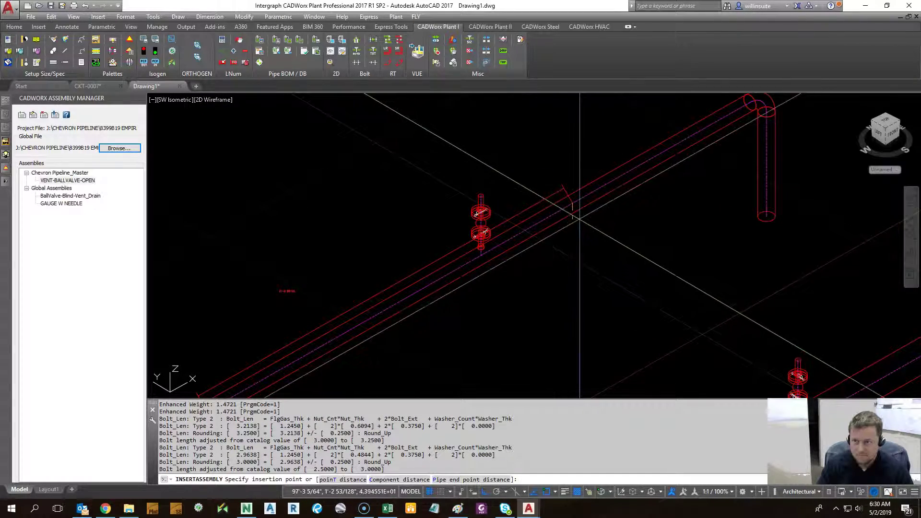
left_click(580, 214)
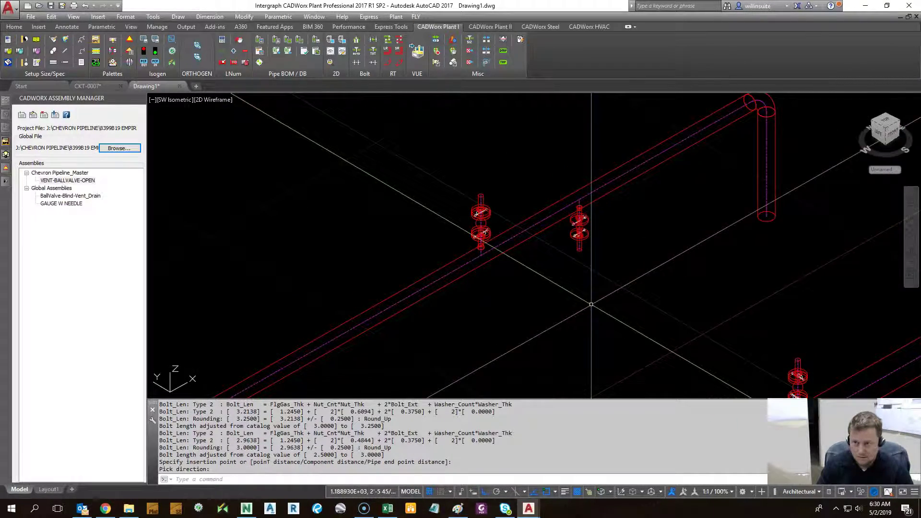
left_click(452, 268)
- Insert a third VENT-BALLVALVE-OPEN assembly at 1 1/2" size on the smaller pipe, between the upright vent and the near elbow, pointing down
key("Return")
scroll(477, 242, "down", 3)
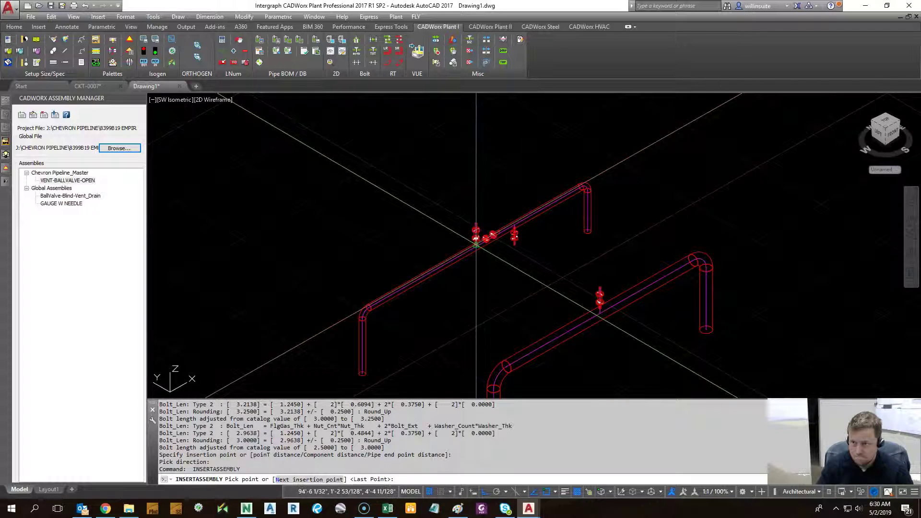
left_click(414, 276)
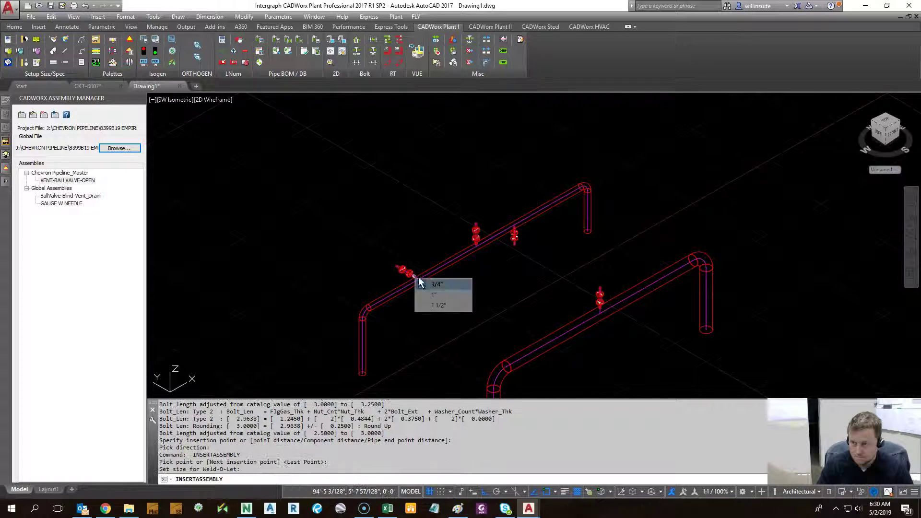
left_click(438, 305)
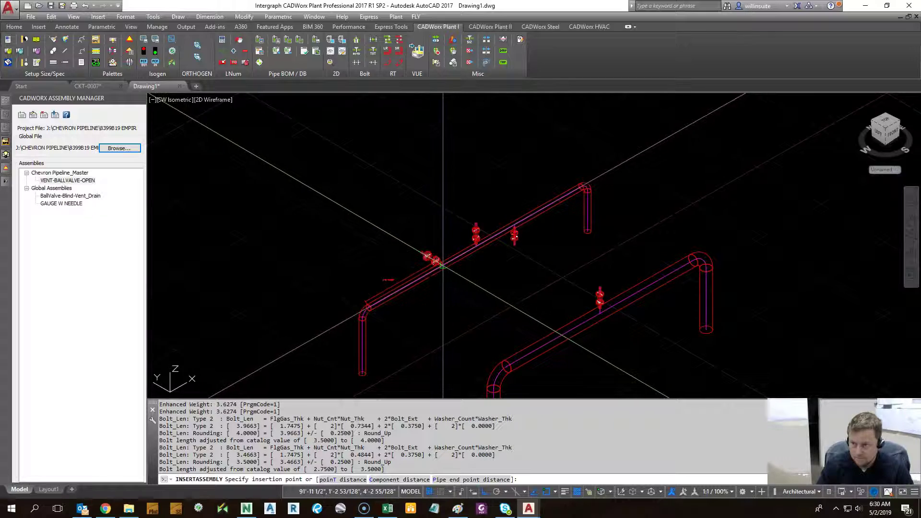
left_click(442, 262)
- Move the upright 1" vent assembly along the smaller pipe until it sits near the downward 1 1/2" assembly
scroll(451, 256, "up", 5)
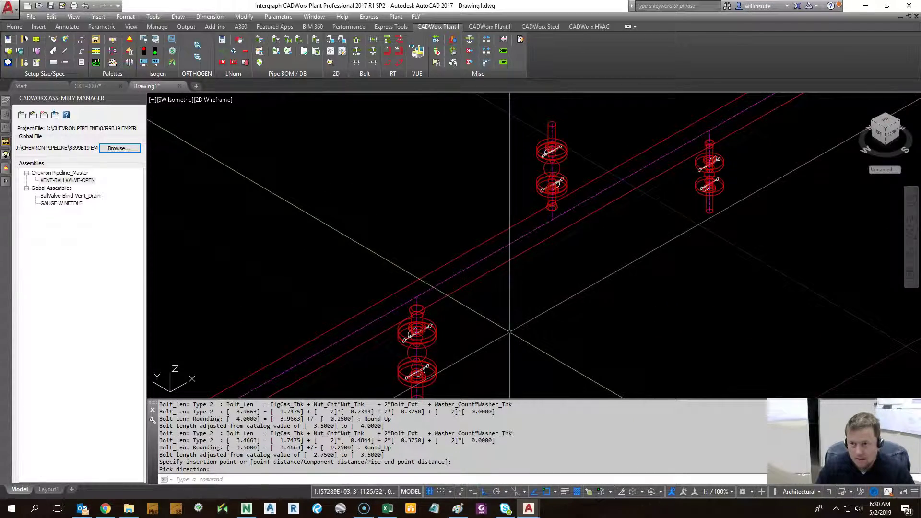
scroll(431, 249, "down", 5)
scroll(363, 229, "up", 2)
key("Return")
left_click(339, 156)
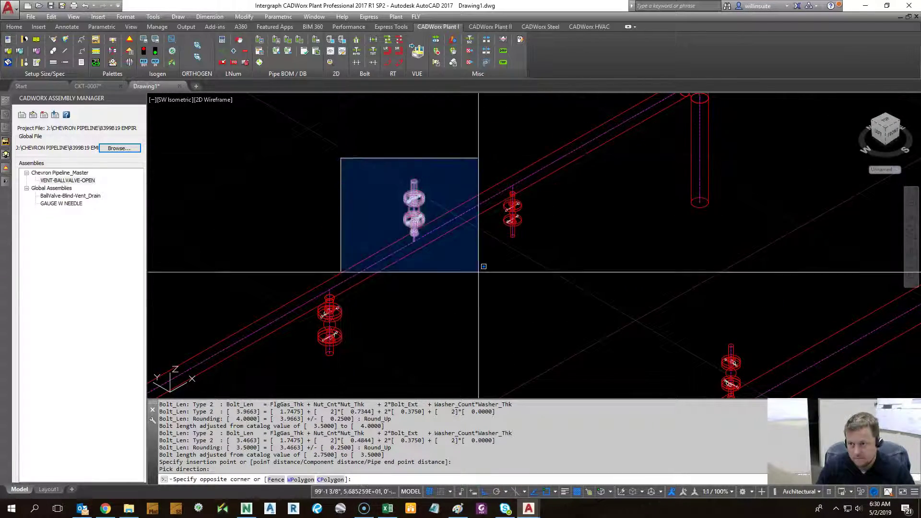
left_click(479, 267)
type("m")
key("Return")
left_click(475, 307)
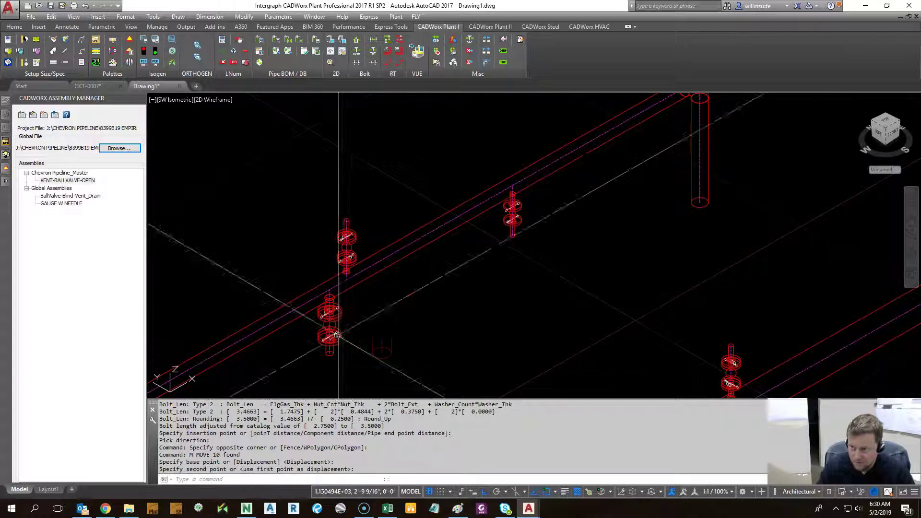
scroll(384, 240, "up", 3)
scroll(384, 240, "down", 3)
left_click(386, 236)
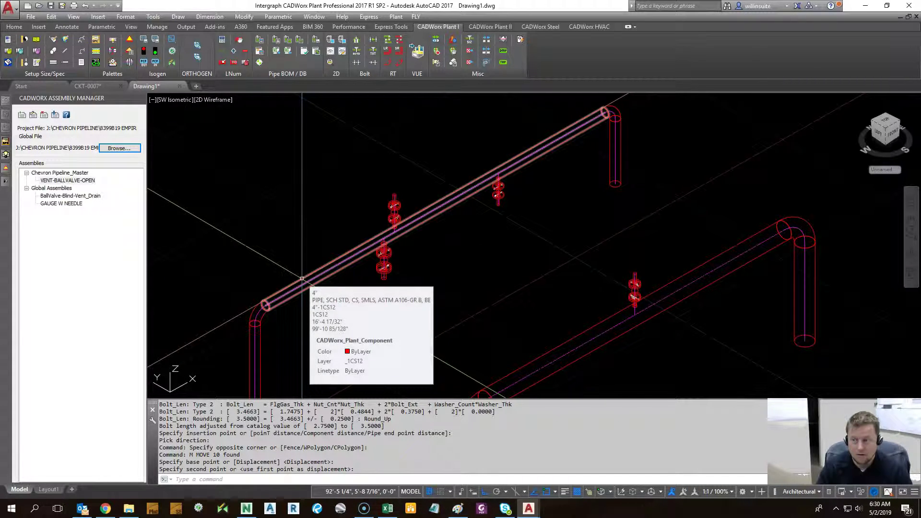
scroll(277, 234, "up", 5)
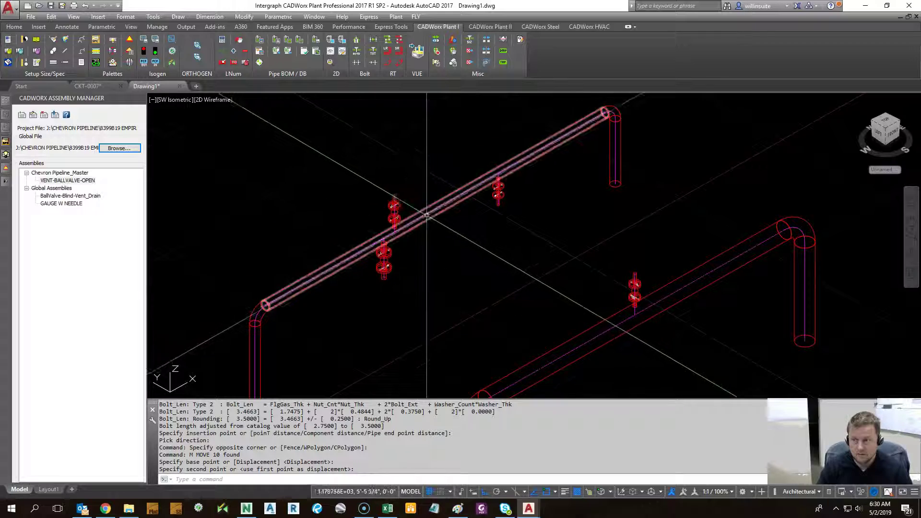
scroll(270, 148, "down", 2)
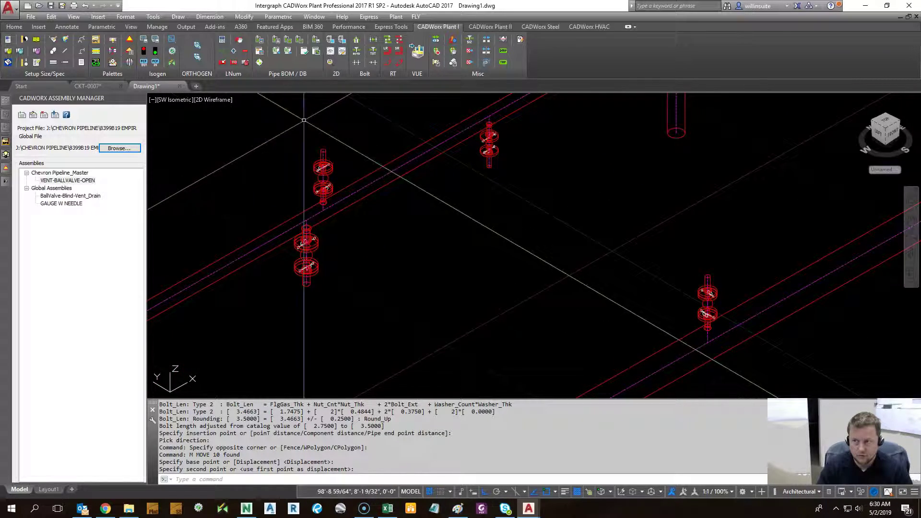